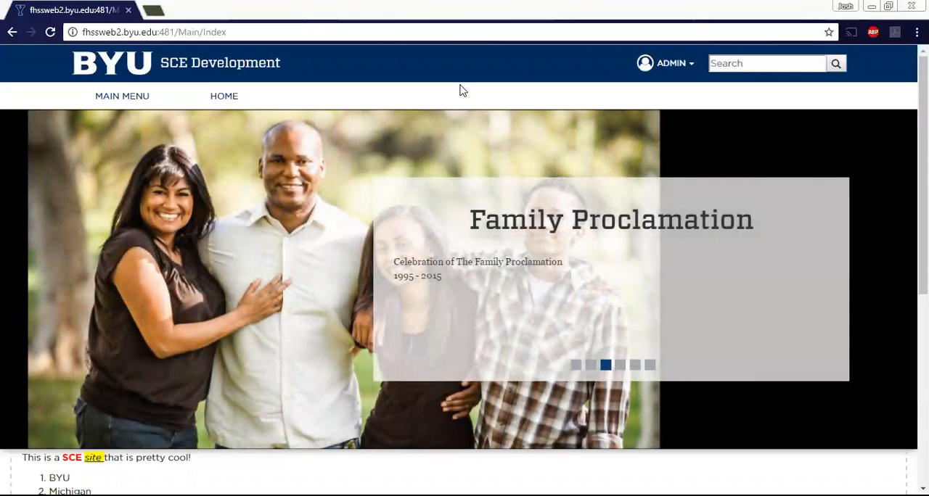
Open the navigation editor and check which navigations are available besides main.
click(677, 64)
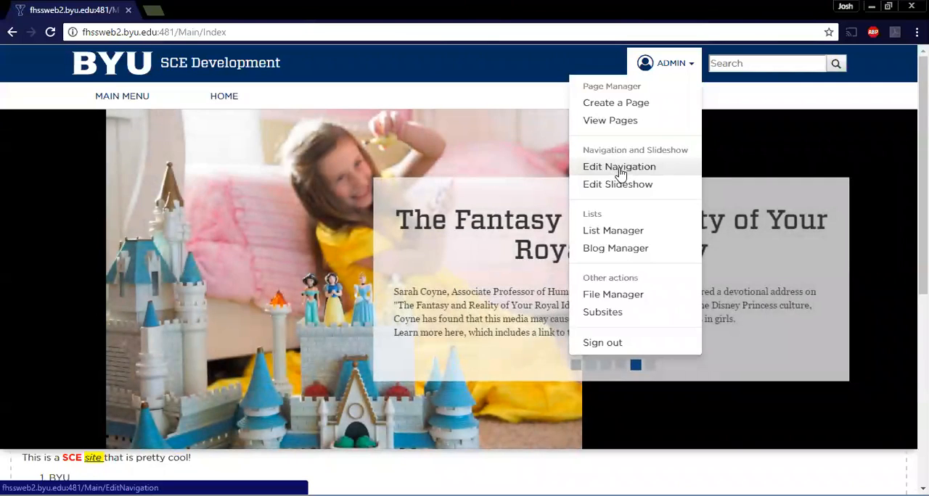
click(618, 168)
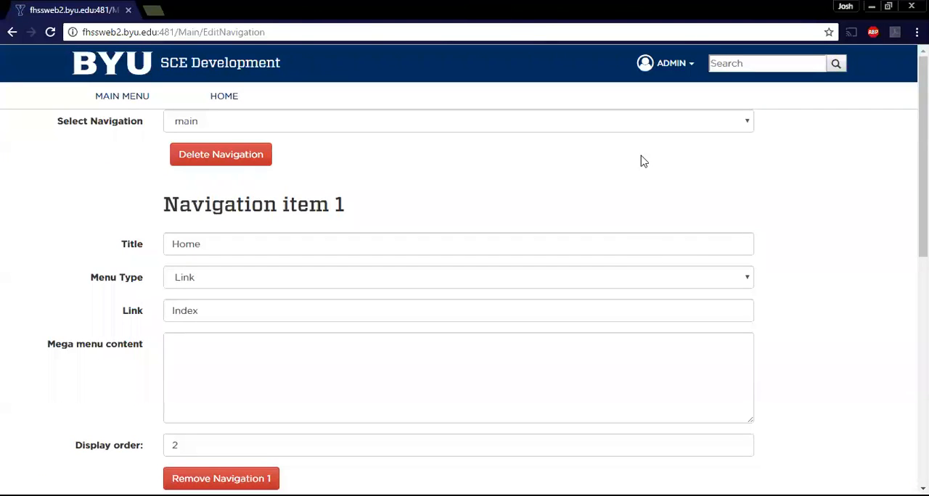
scroll(627, 233, down, 7)
scroll(623, 233, up, 7)
click(579, 121)
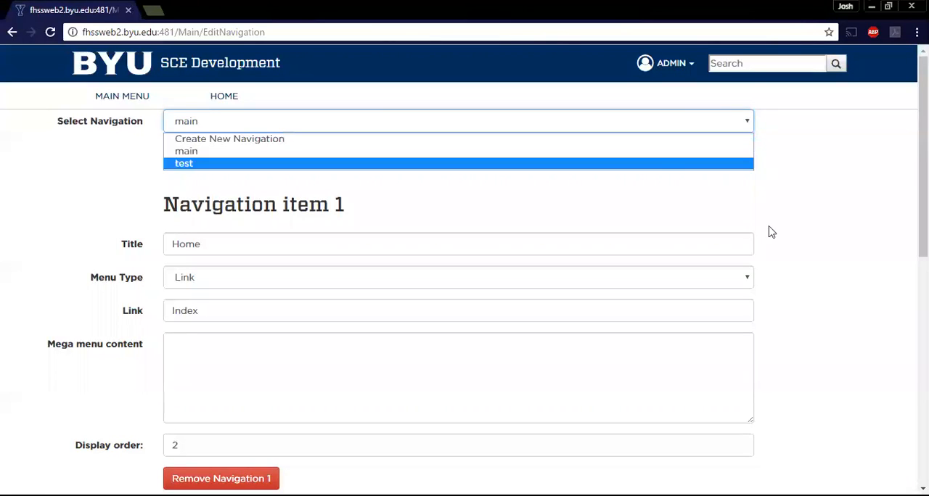
click(658, 157)
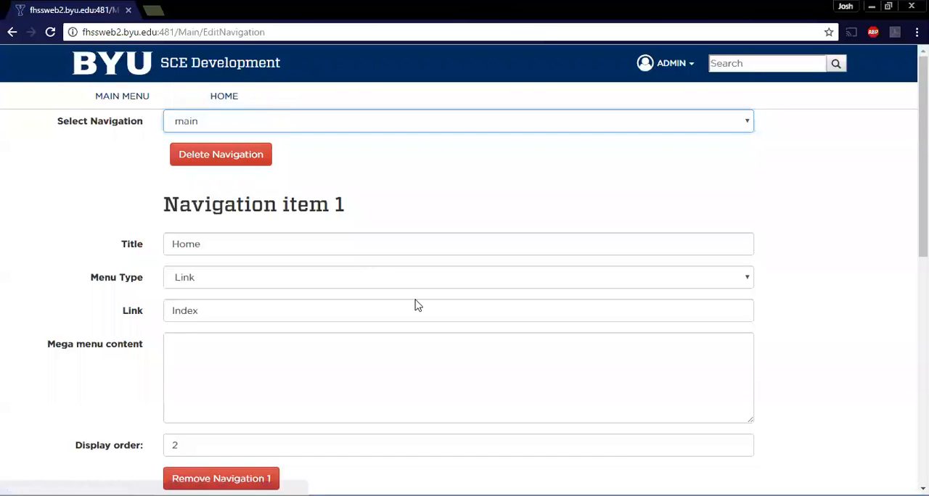
Add a third navigation item to the main navigation and title it Test.
scroll(474, 261, down, 6)
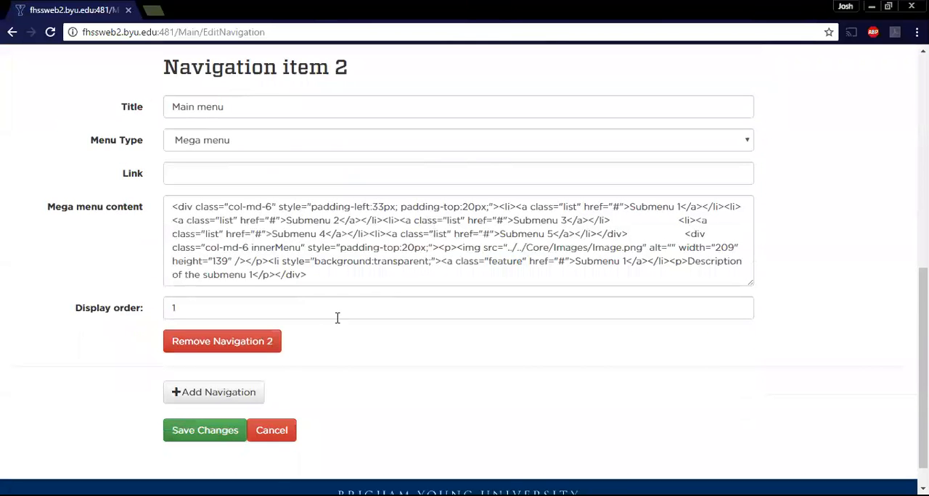
click(240, 392)
scroll(263, 377, down, 3)
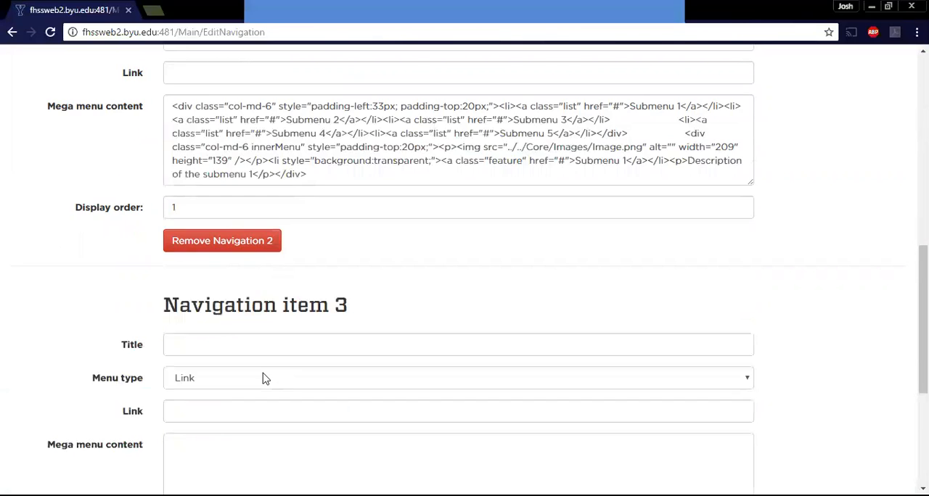
click(258, 243)
text(Tets)
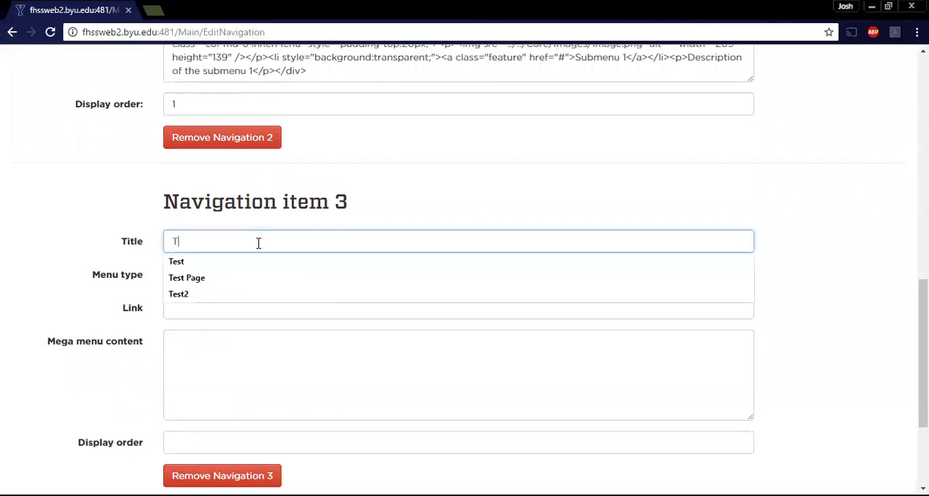
key(BackSpace)
text(st)
click(353, 183)
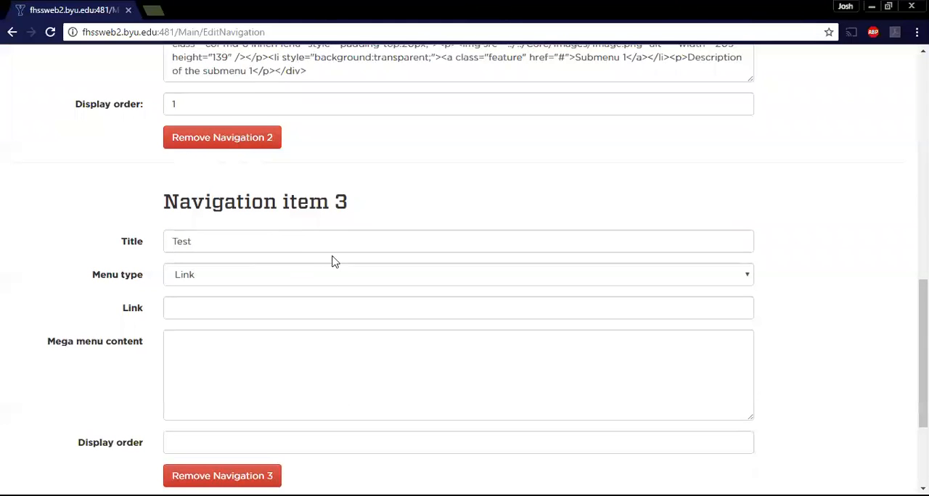
Set the link of the new Test navigation item to /Test3.
click(267, 306)
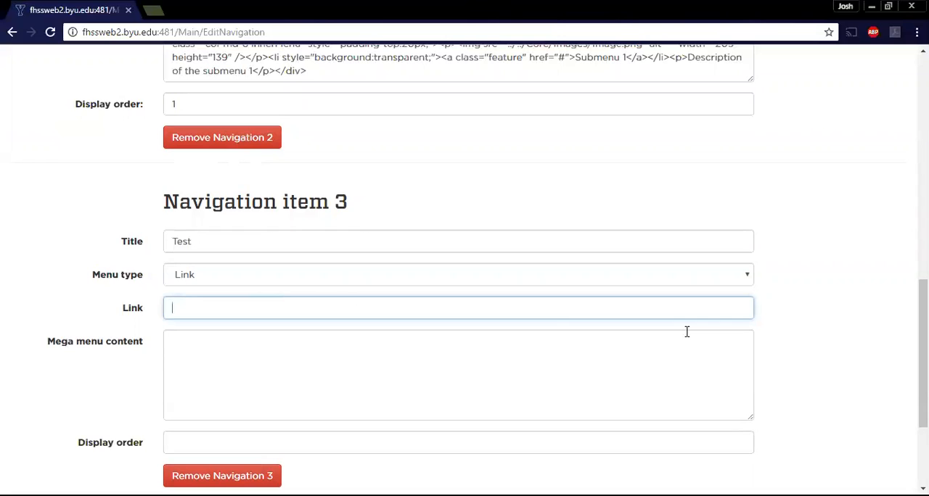
text(/)
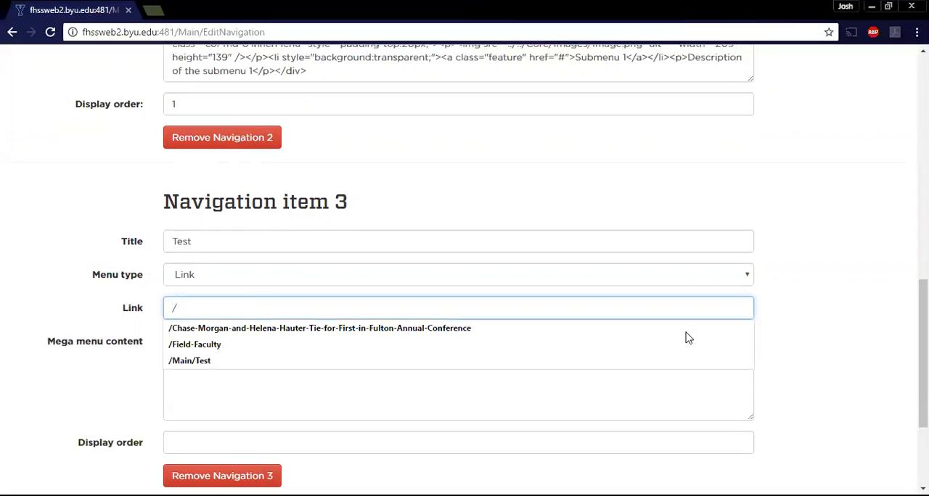
text(Test3)
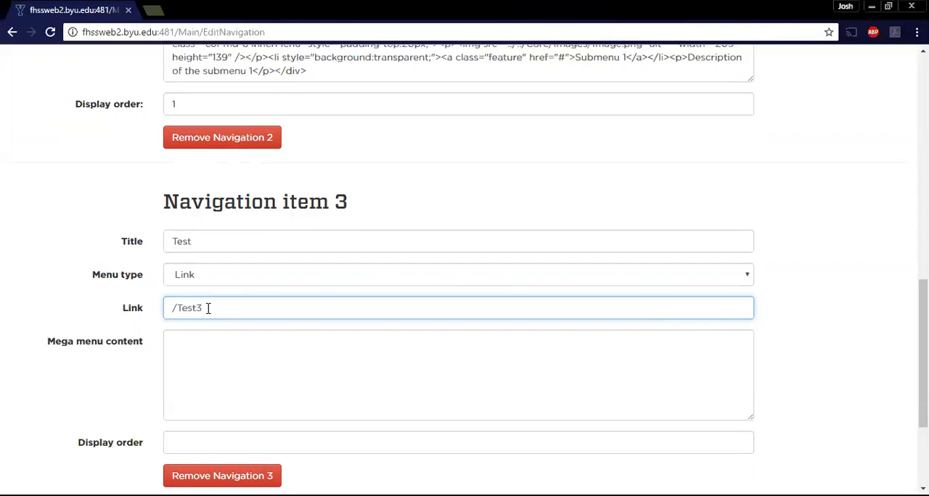
Compare the display orders of the Home and Main menu items with their positions in the site's navigation bar.
click(209, 437)
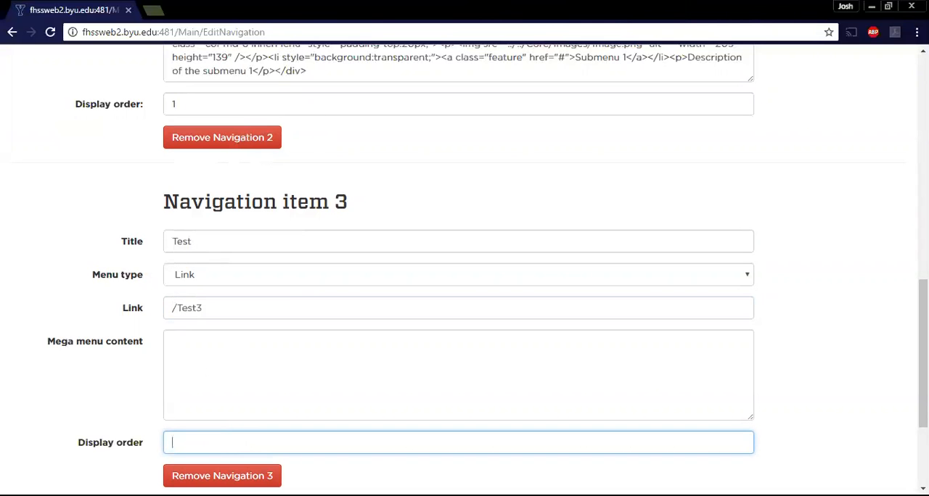
scroll(300, 215, up, 15)
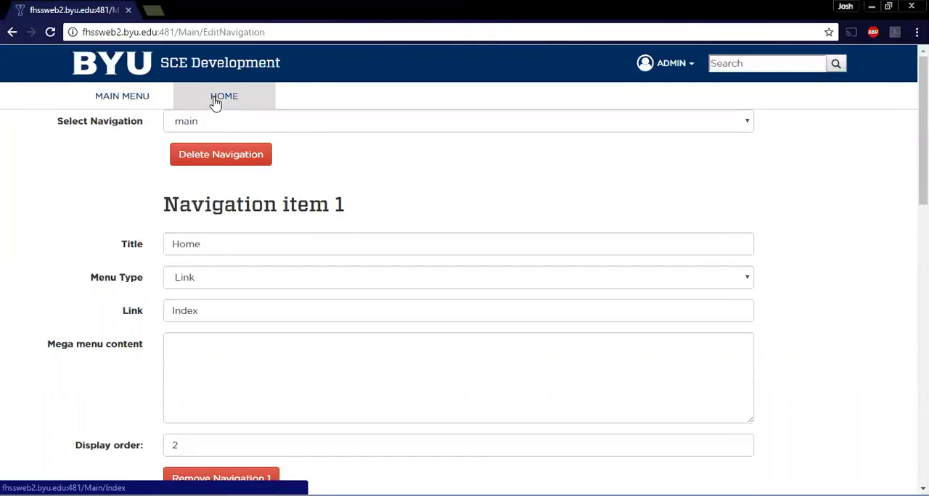
scroll(426, 280, down, 1)
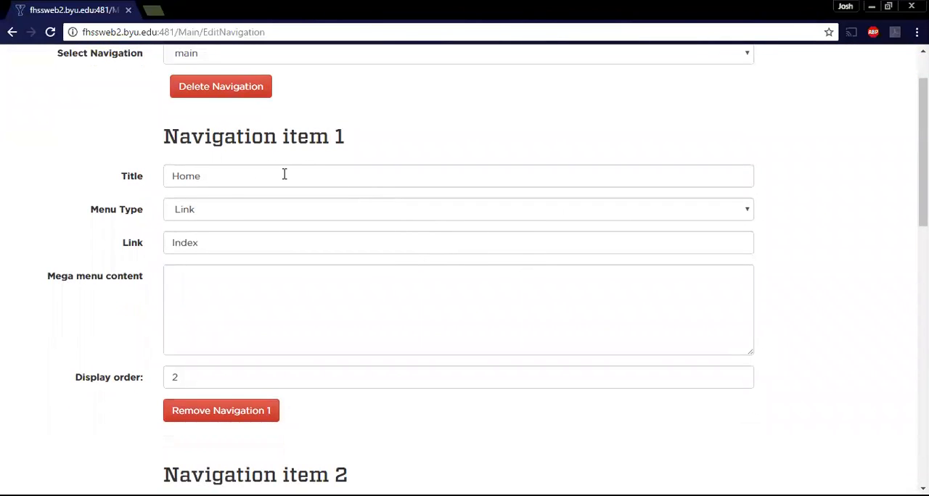
drag(199, 375, 166, 380)
scroll(175, 370, down, 4)
drag(225, 245, 143, 240)
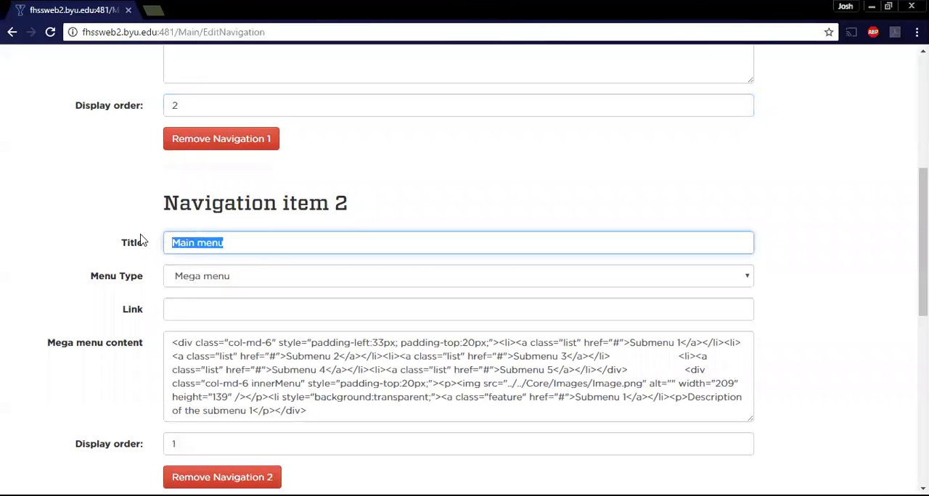
click(195, 449)
scroll(253, 396, down, 6)
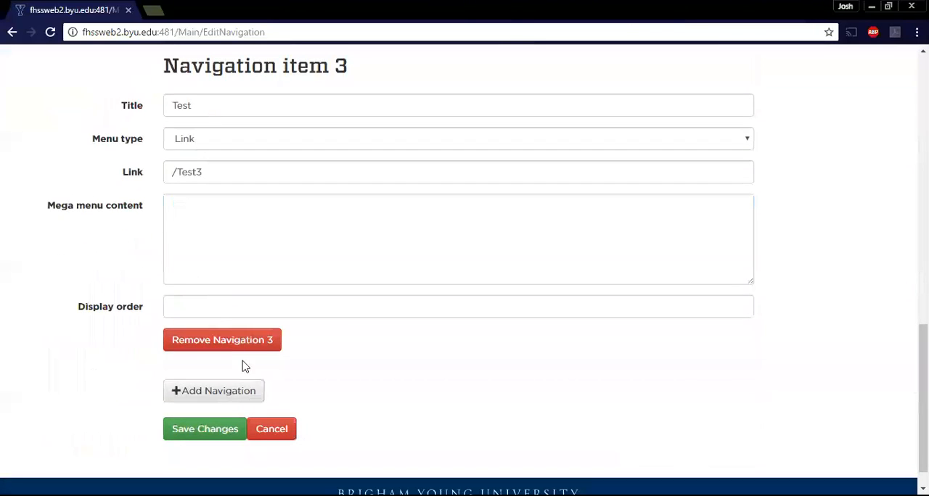
Set the Test item's display order to 3 and save the navigation changes.
click(217, 306)
text(3)
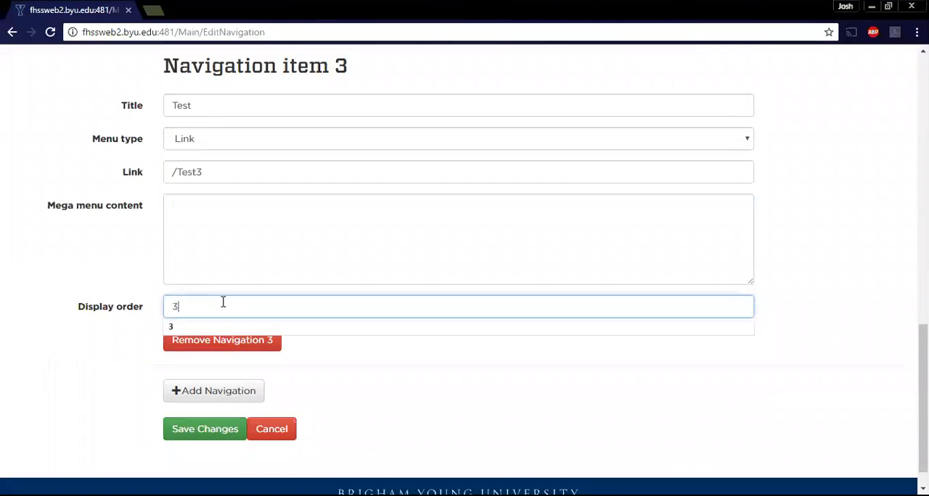
click(407, 395)
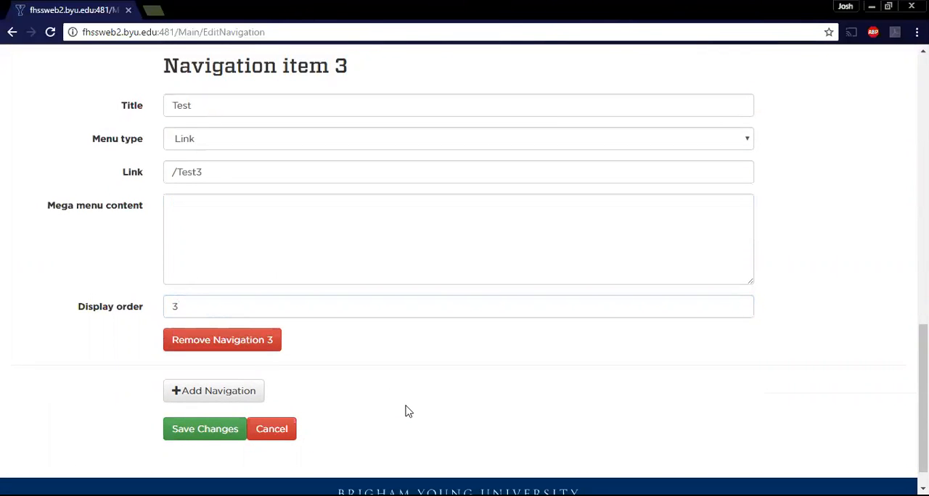
click(227, 431)
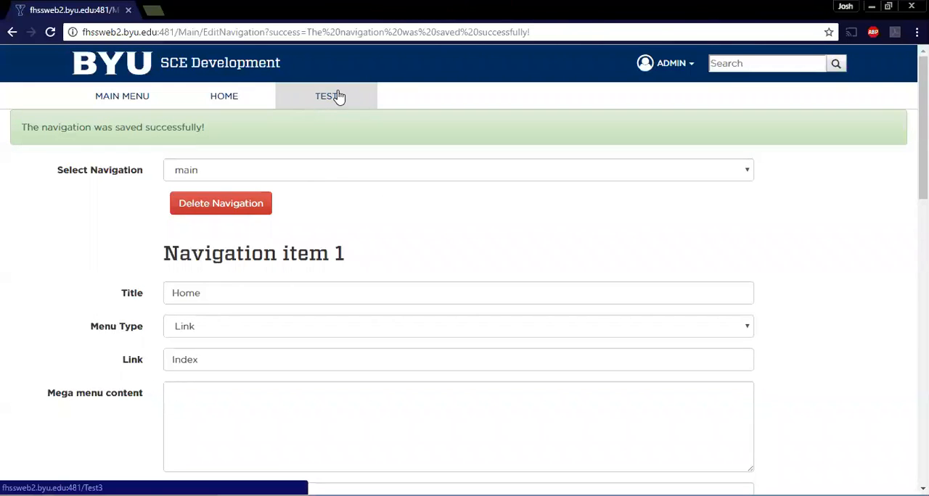
Change the Test item's menu type to Mega menu and clear its link.
scroll(409, 383, down, 8)
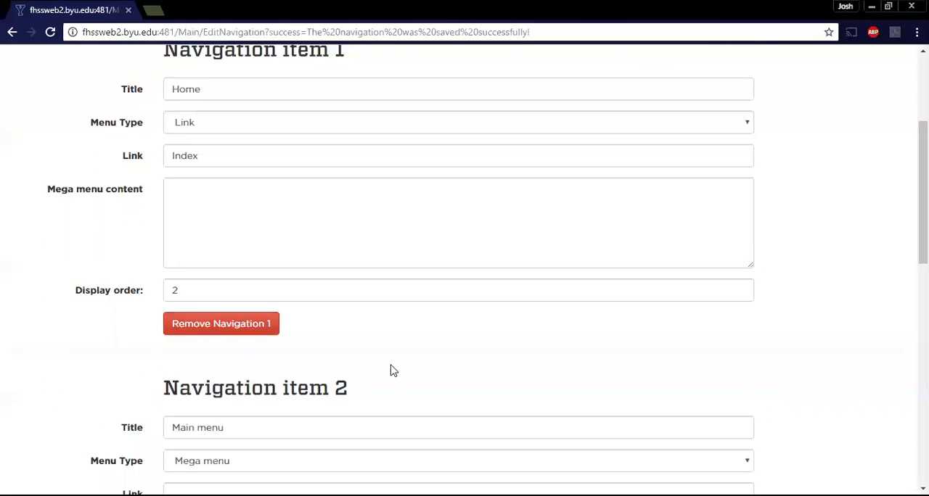
scroll(381, 351, down, 4)
click(248, 122)
click(232, 148)
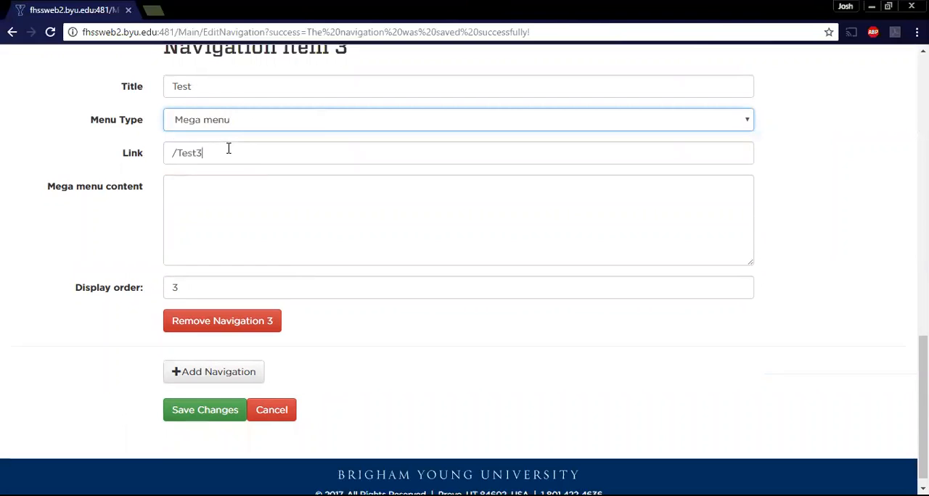
drag(227, 149, 170, 152)
key(BackSpace)
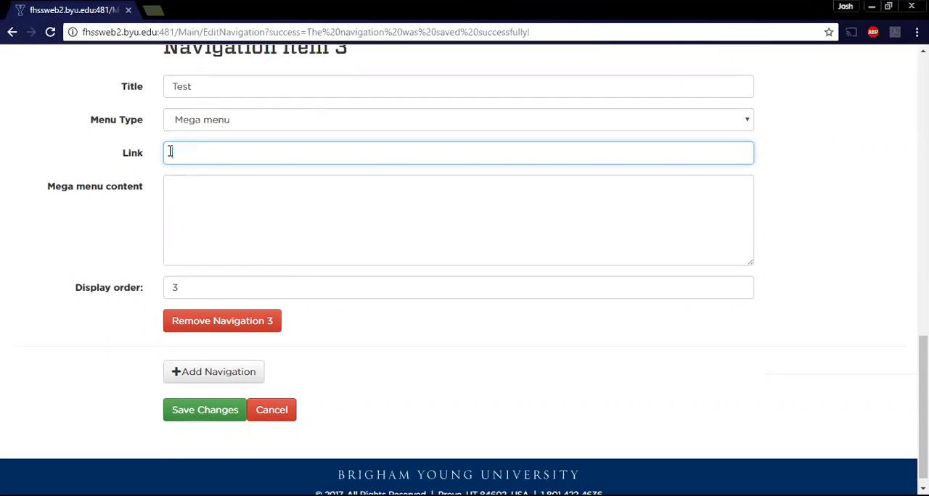
Enter <li><a href=""></a></li> as the Test item's mega menu content.
click(228, 205)
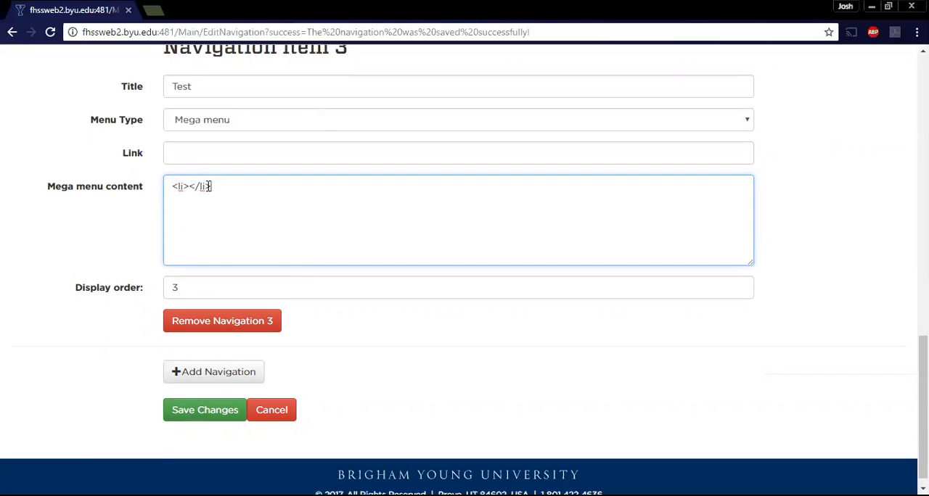
text(<a href=""></a>)
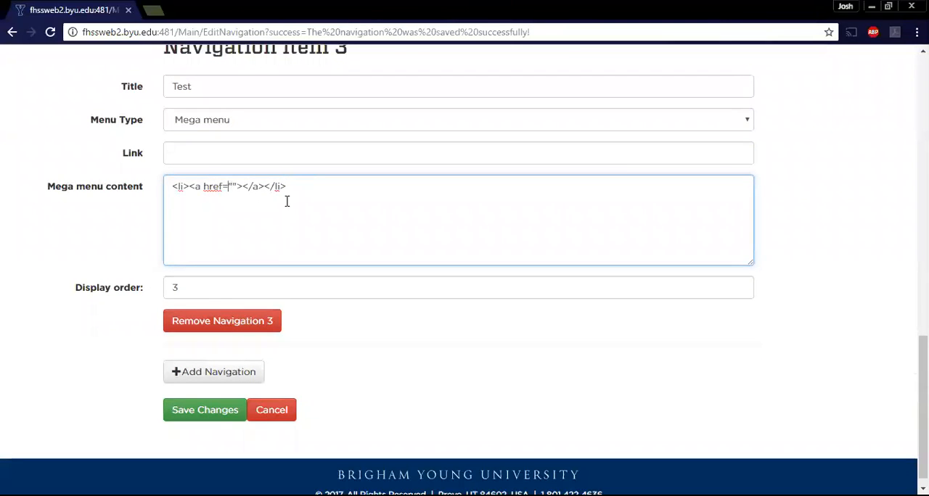
Complete the anchor in the Test item's mega menu content with the target /Test3 and the link text Test3.
text(/Test3)
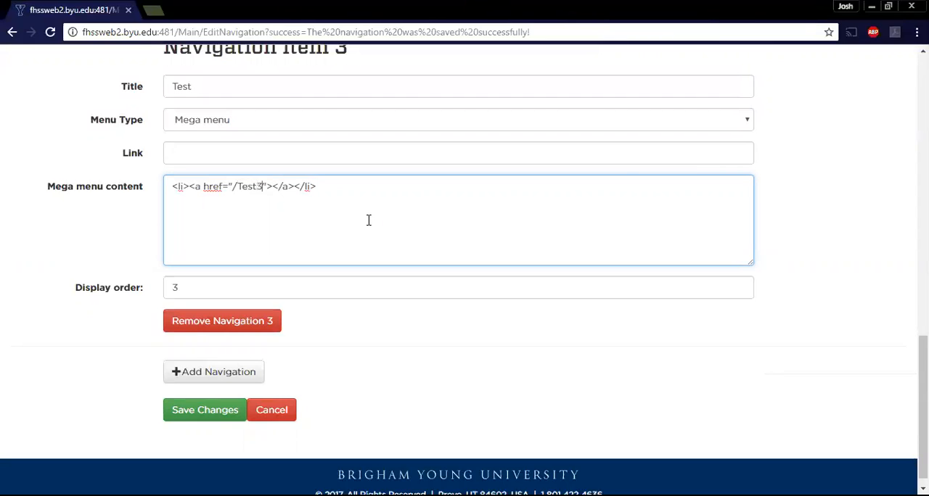
key(Right)
key(Right)
text(Test3)
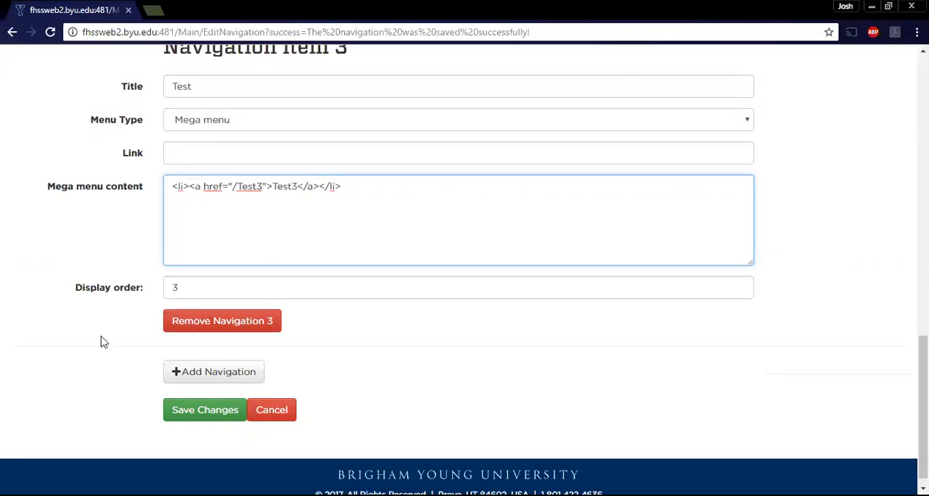
Save the navigation changes and try the Test menu in the site's navigation bar.
click(194, 412)
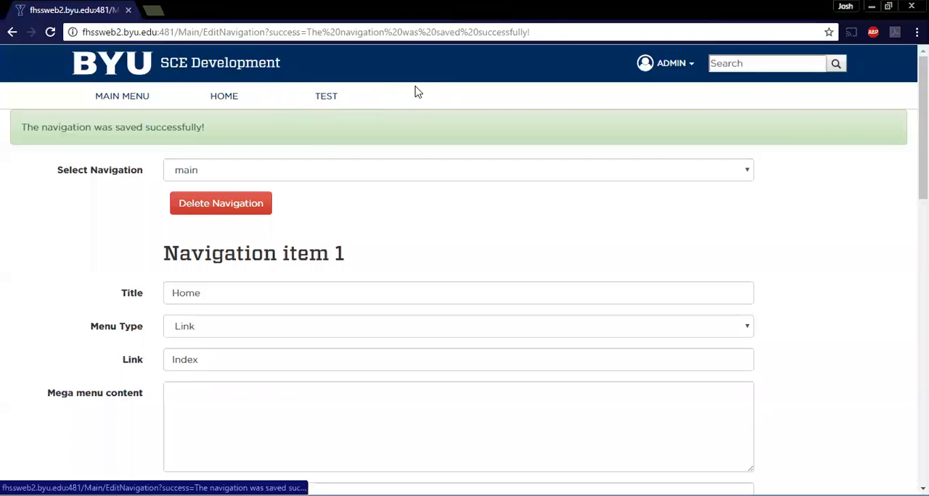
click(353, 97)
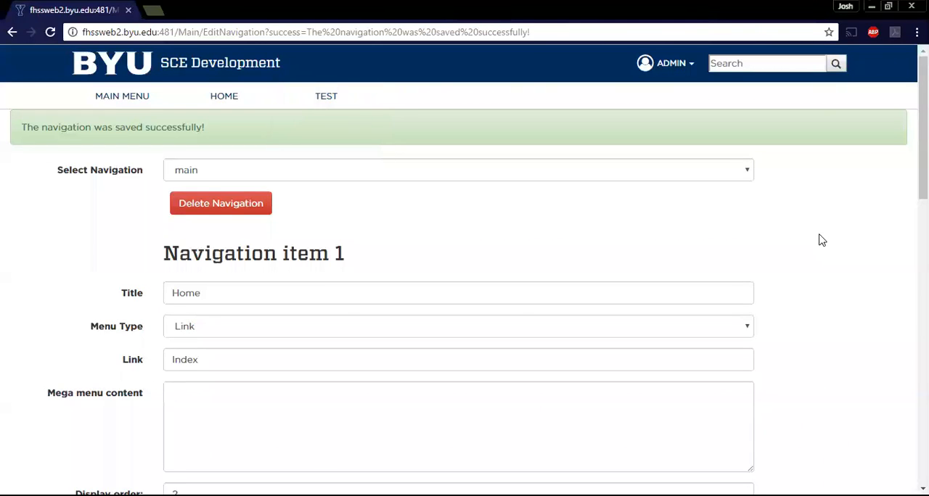
Open the slideshow editor and review the main slideshow's items and the list of available slideshows.
click(659, 66)
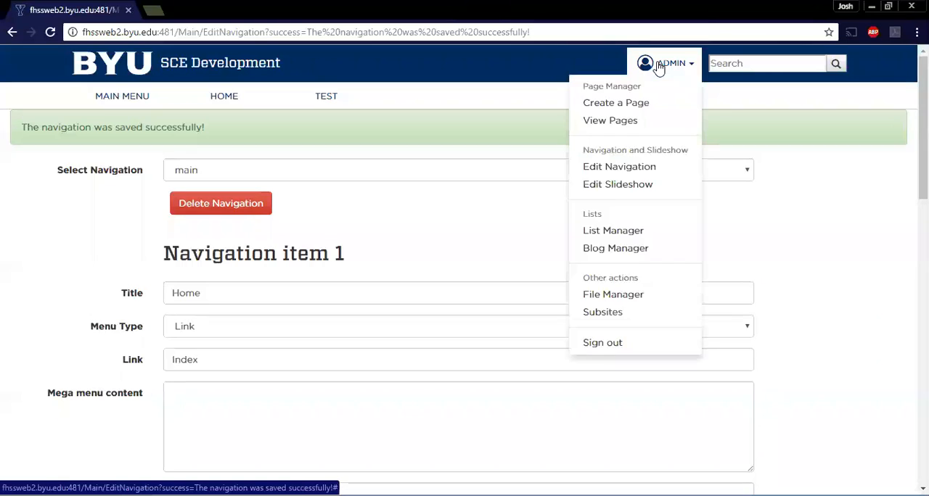
click(631, 186)
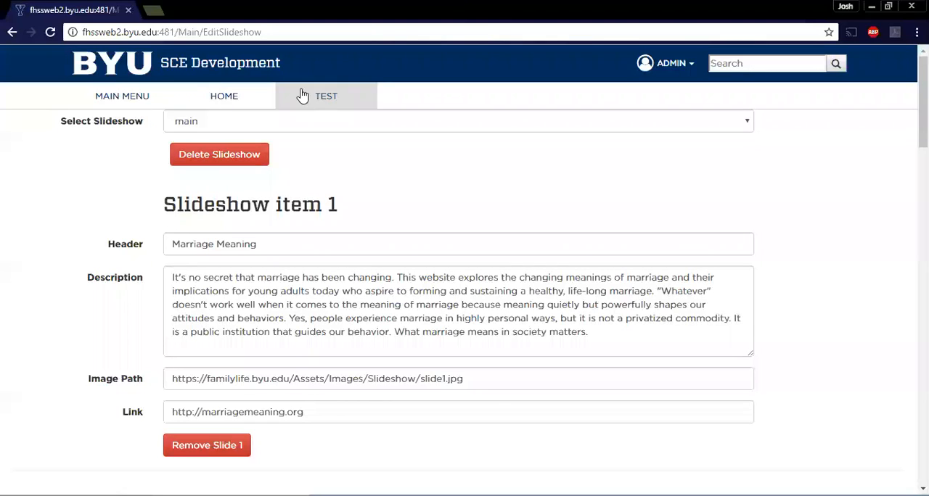
scroll(500, 167, down, 12)
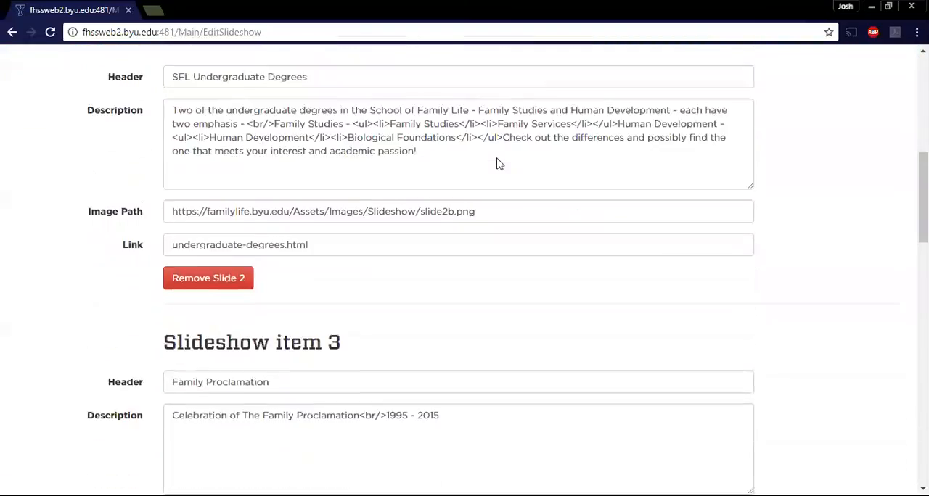
scroll(499, 161, down, 12)
scroll(497, 166, up, 10)
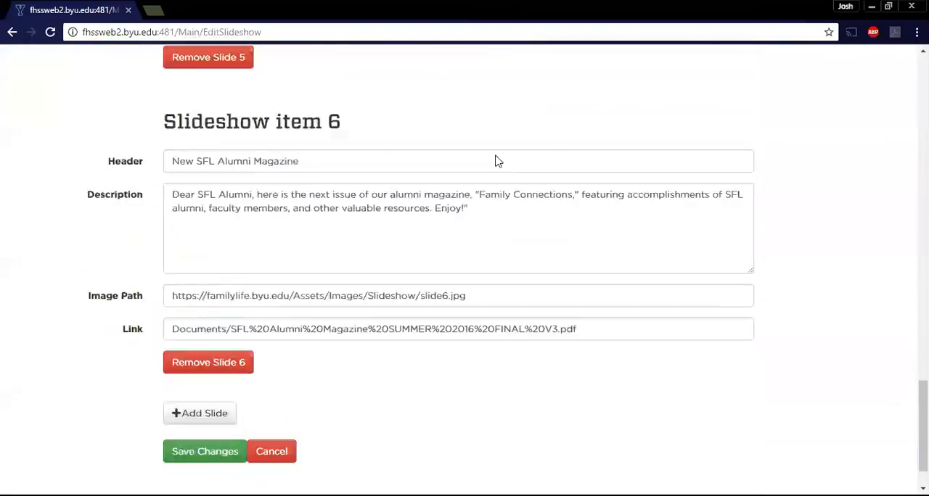
scroll(493, 167, up, 15)
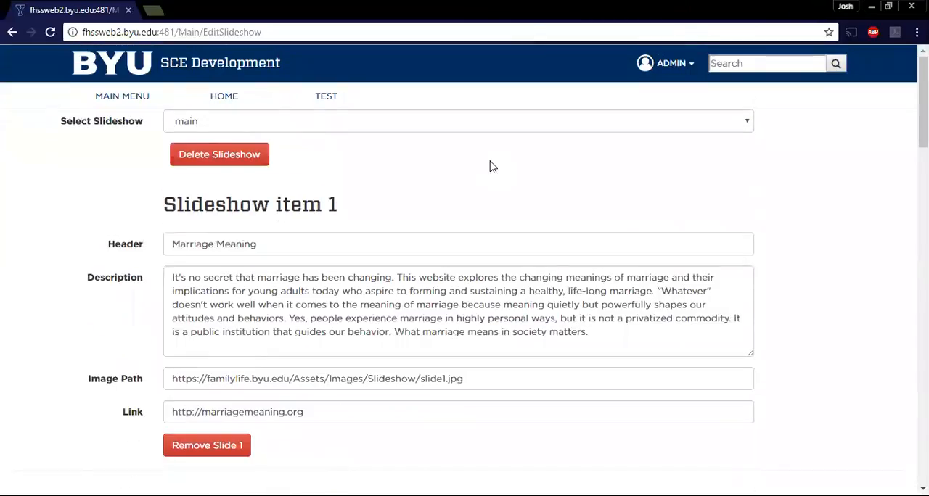
click(506, 120)
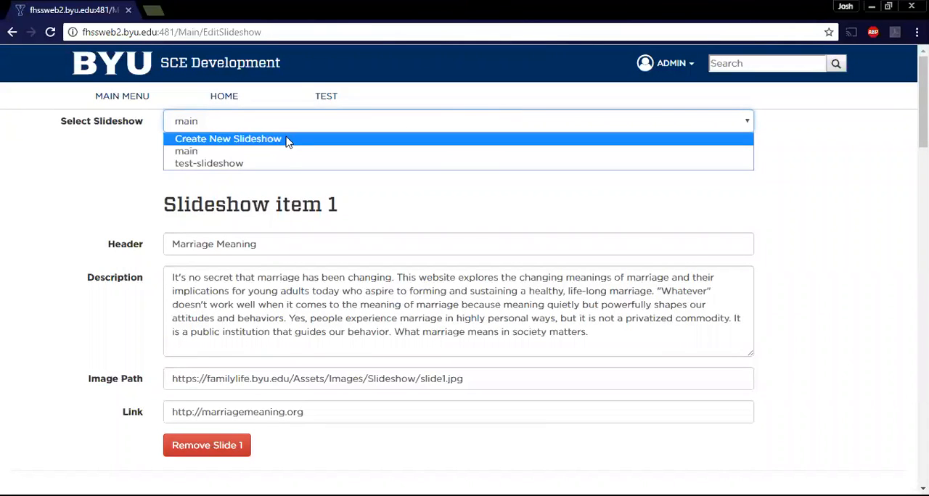
click(518, 202)
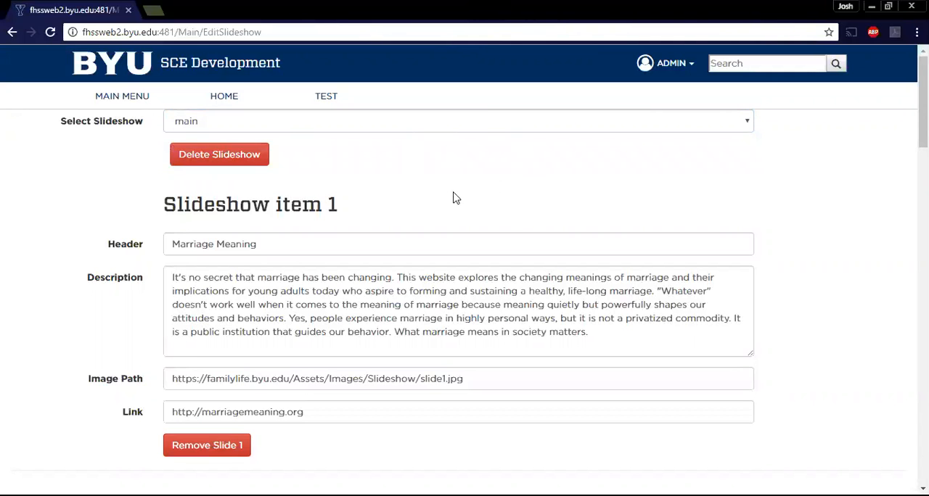
Remove slide 6, New SFL Alumni Magazine, from the main slideshow and save the changes.
scroll(467, 178, down, 9)
scroll(489, 161, up, 9)
scroll(505, 192, down, 16)
scroll(504, 162, down, 5)
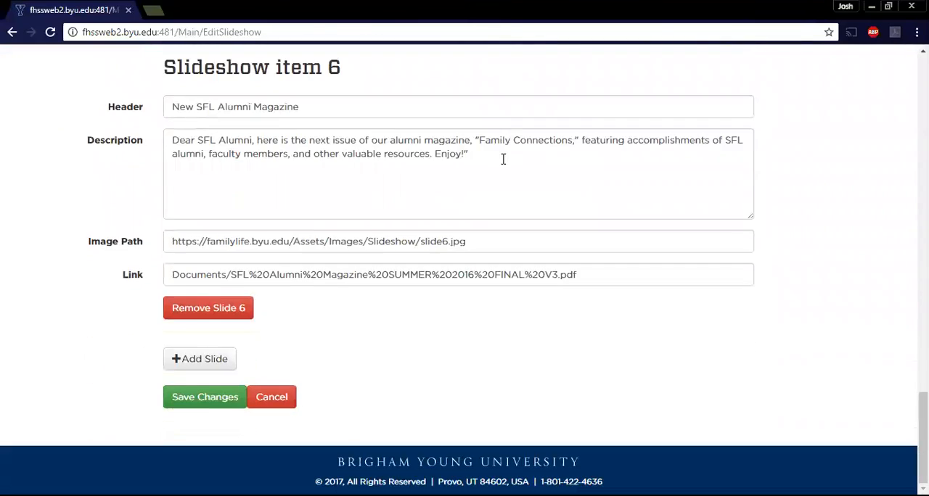
click(247, 310)
click(232, 402)
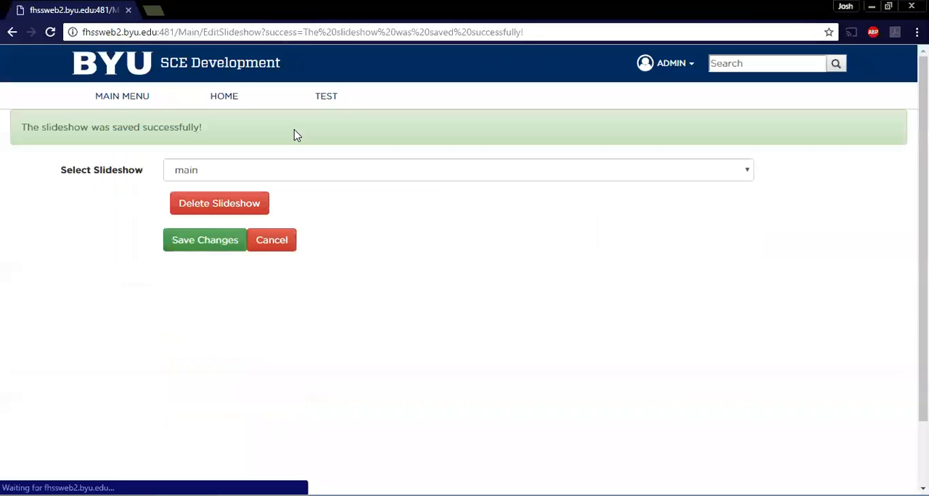
Go to the site's home page at fhssweb2.byu.edu:481 to check the slideshow without the removed slide.
click(106, 62)
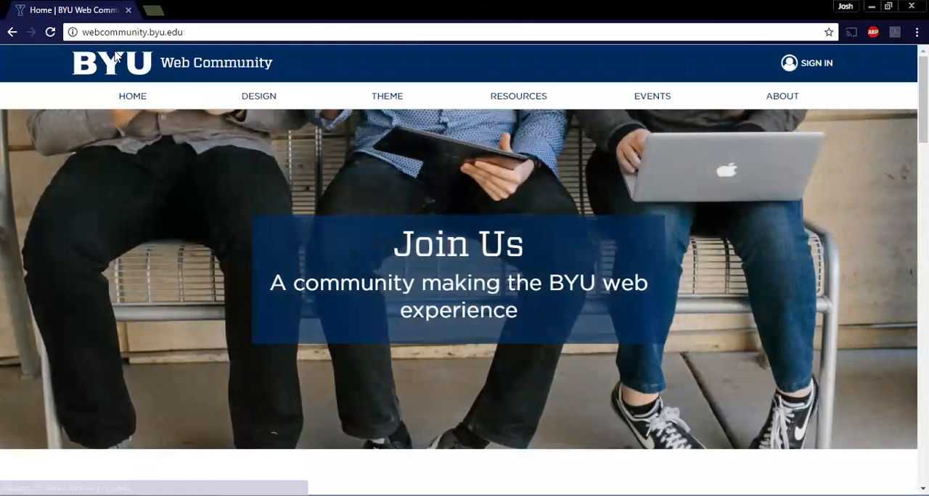
click(89, 32)
text(fhss)
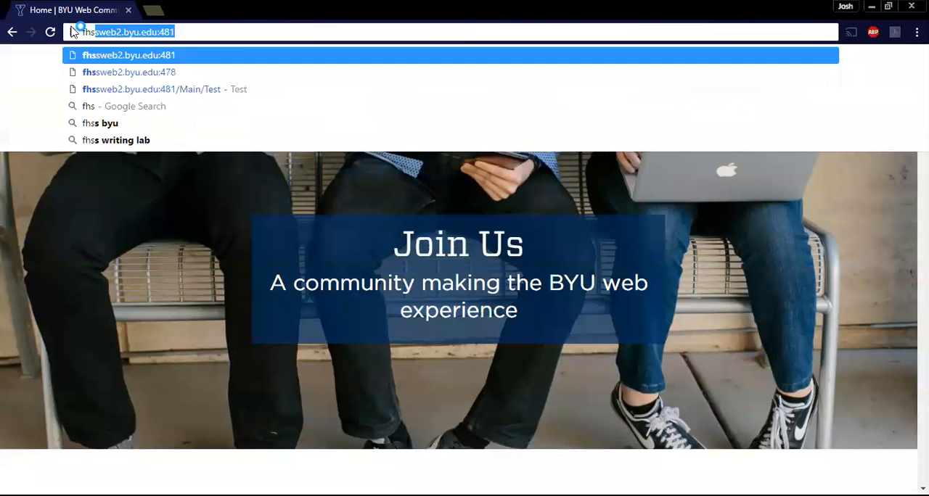
key(Return)
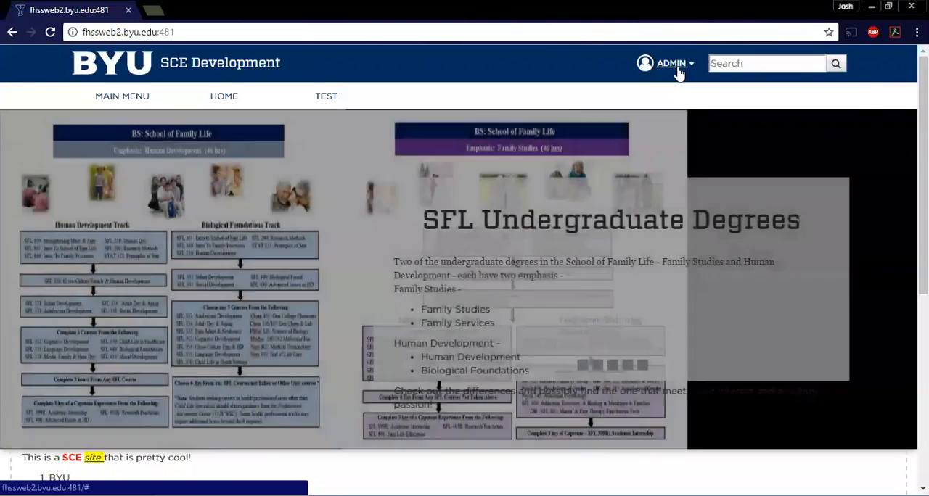
In the slideshow editor, change the first slide's header to Marriage Meaning Test and save the changes.
click(670, 63)
click(635, 169)
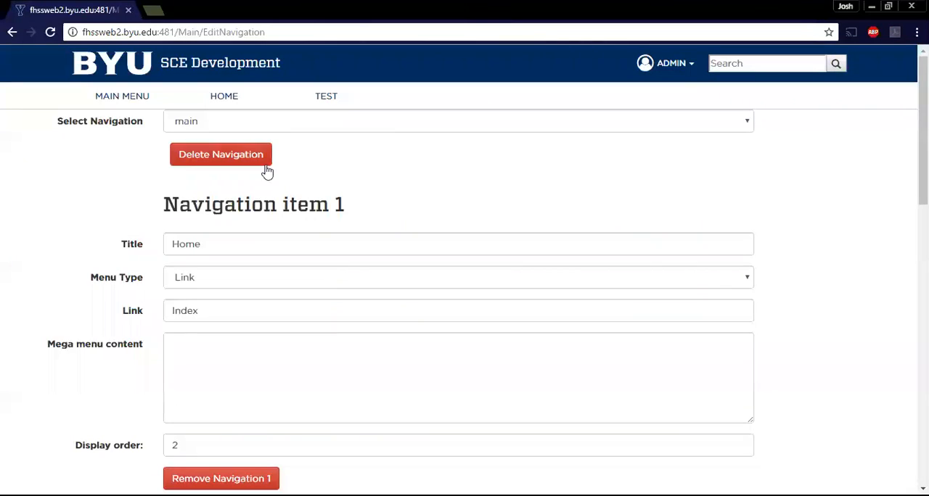
click(653, 69)
click(622, 186)
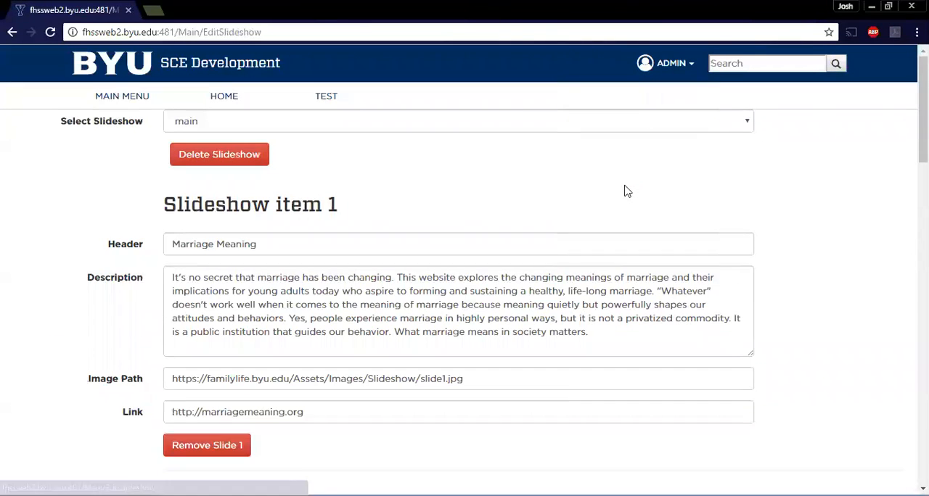
click(292, 242)
text(Test)
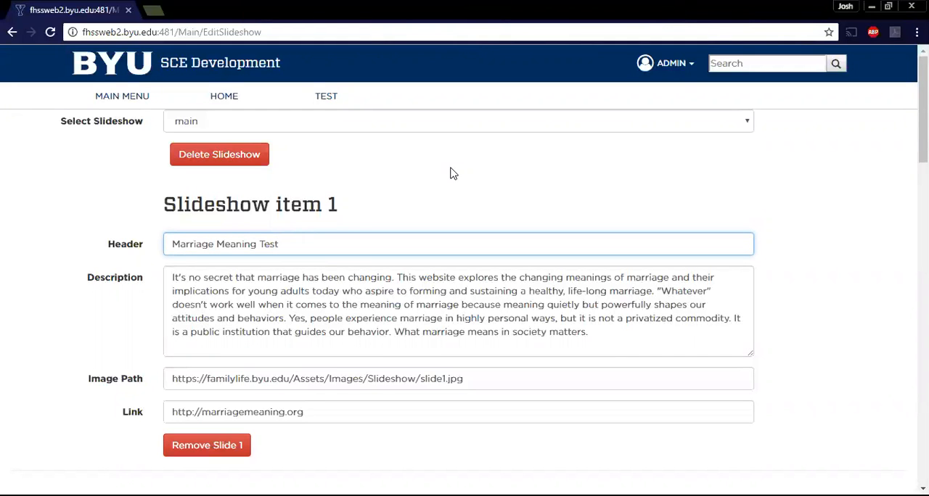
scroll(440, 207, down, 20)
click(210, 394)
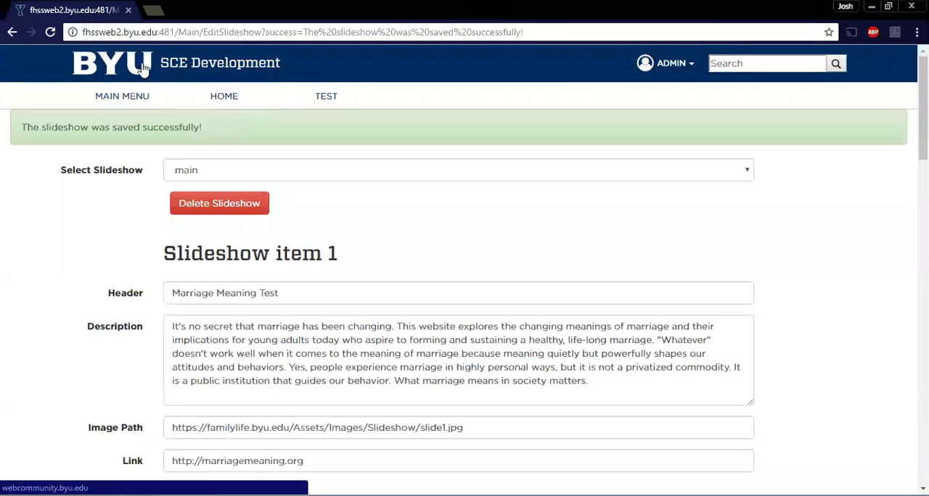
Return to the fhssweb2.byu.edu:481 home page to check the slideshow with the edited header.
click(142, 68)
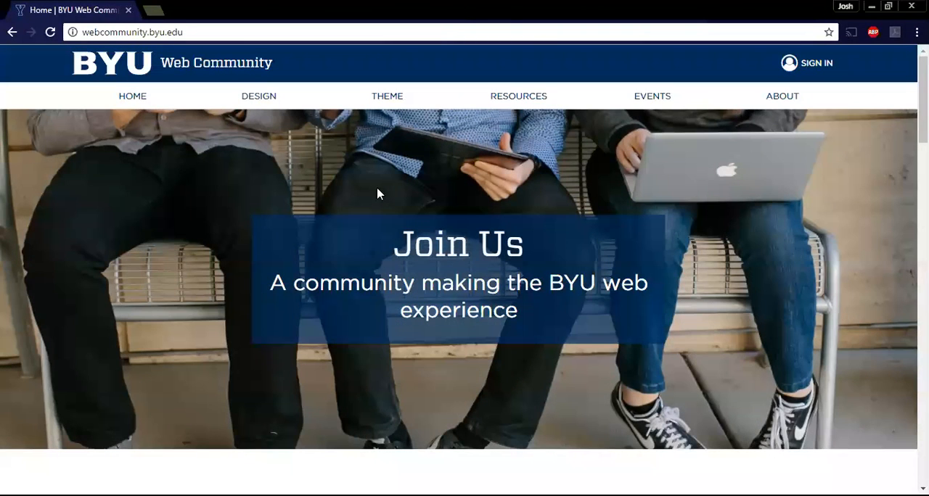
drag(200, 32, 70, 20)
text(fh)
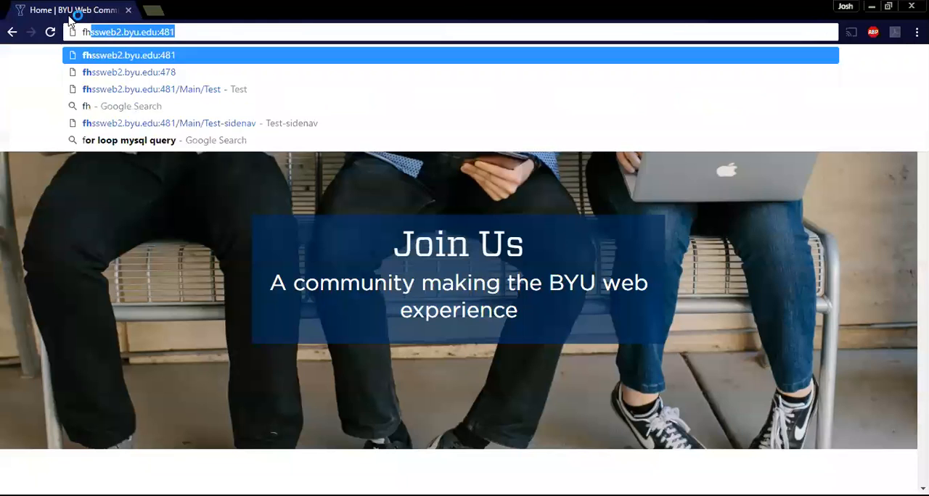
key(Return)
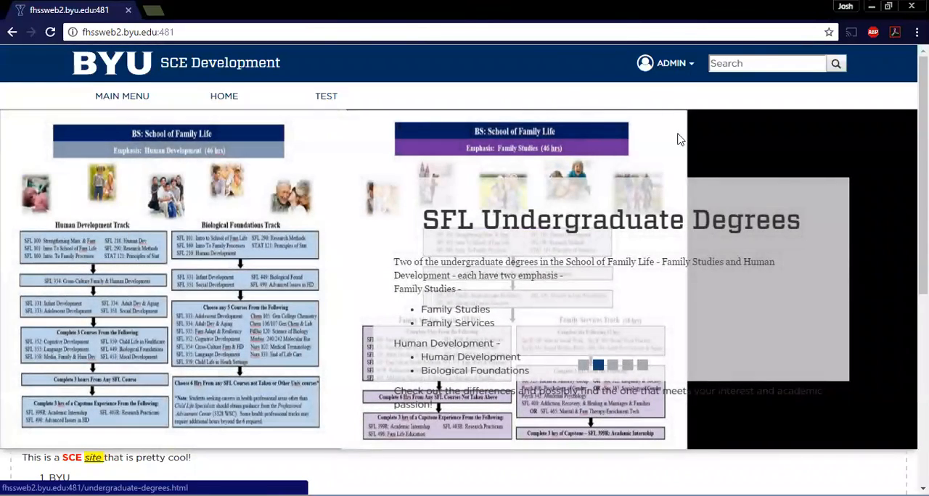
Reopen the slideshow editor and examine the first slide's image path and link.
click(657, 67)
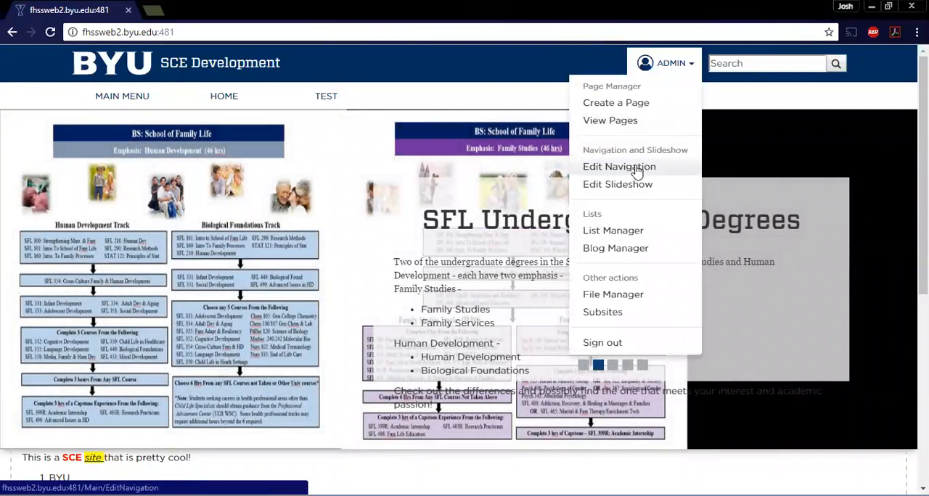
click(635, 184)
scroll(573, 185, down, 2)
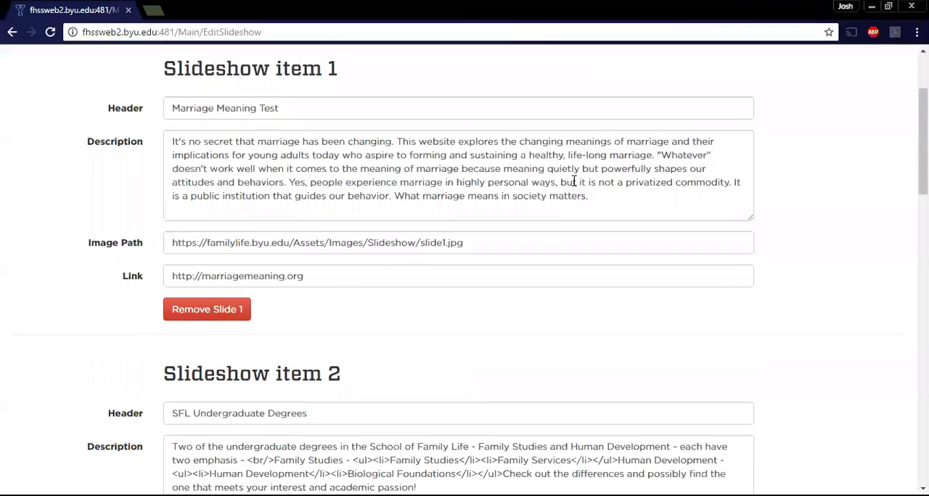
drag(510, 244, 170, 245)
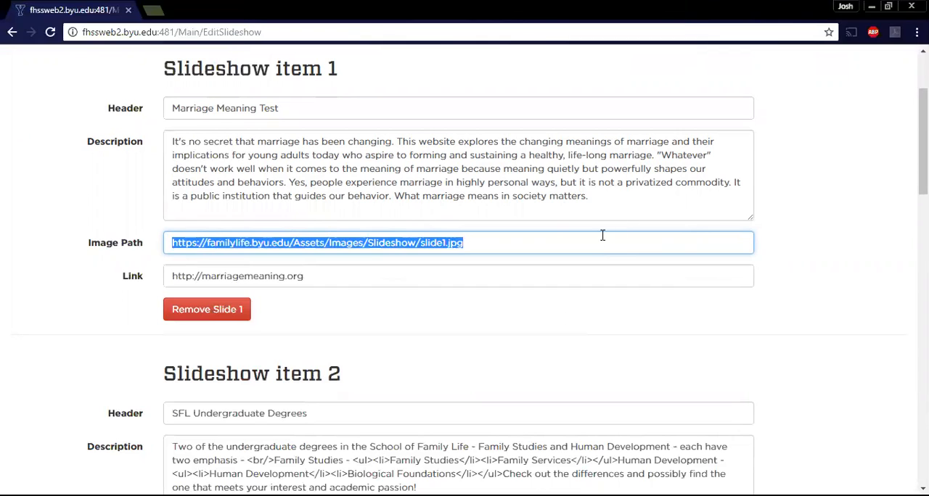
drag(307, 276, 165, 281)
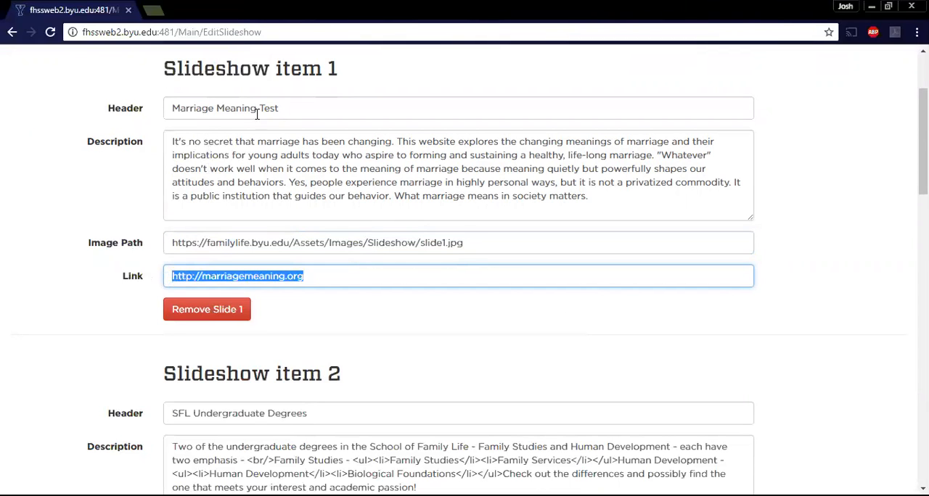